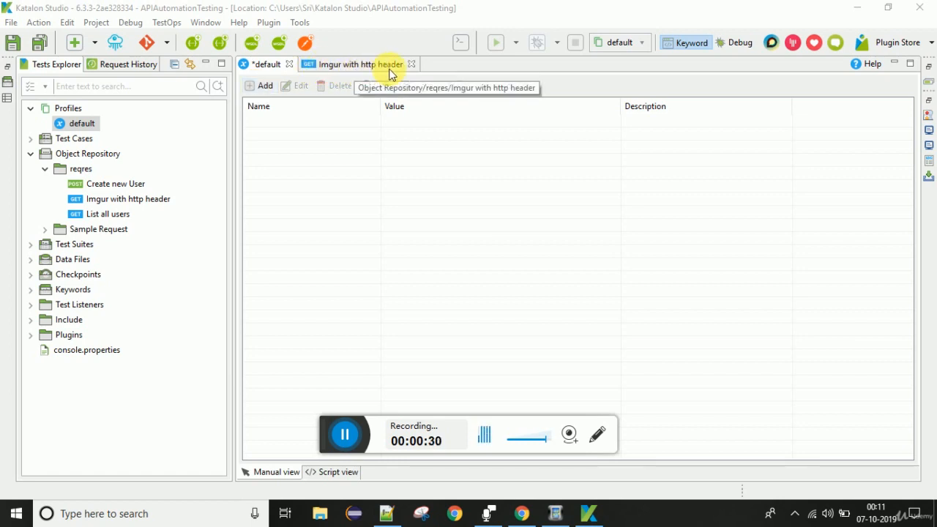
# Start a new String variable named clientID in the default profile
pyautogui.click(263, 87)
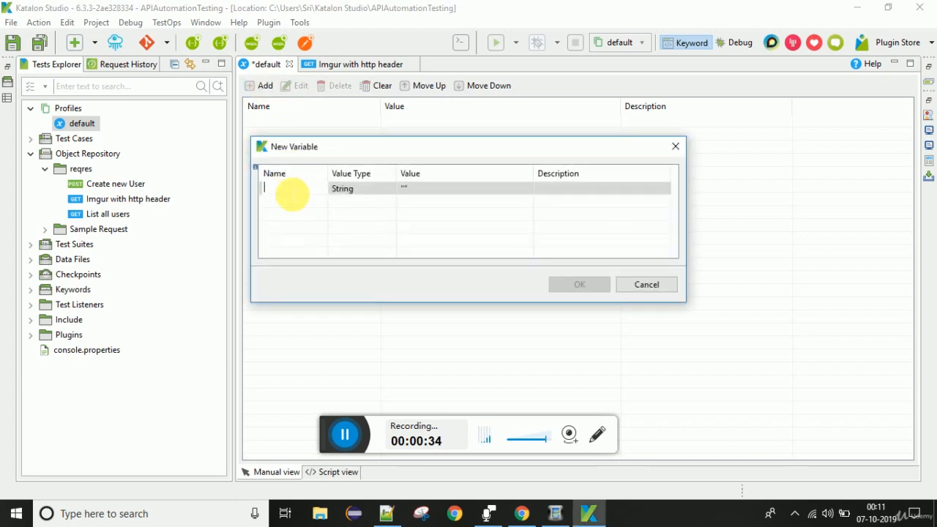
pyautogui.write('clie')
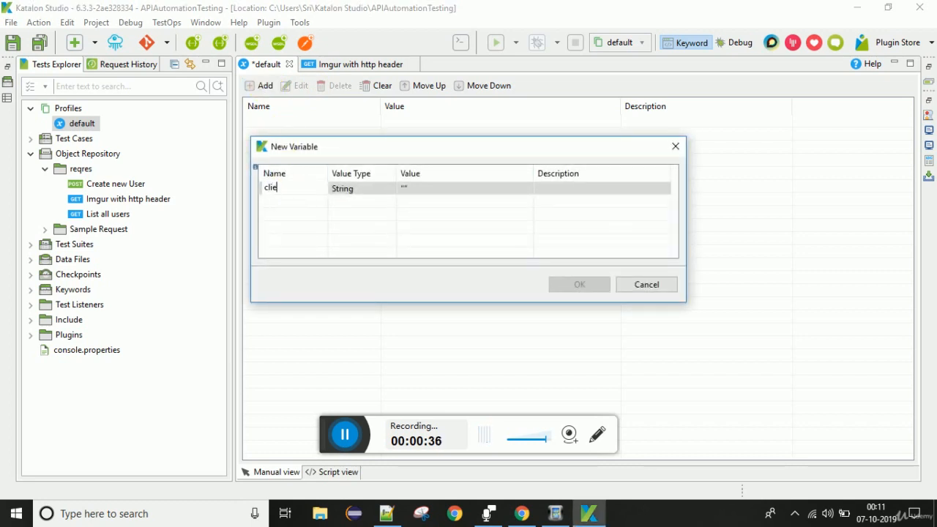
pyautogui.write('ntID')
pyautogui.click(418, 193)
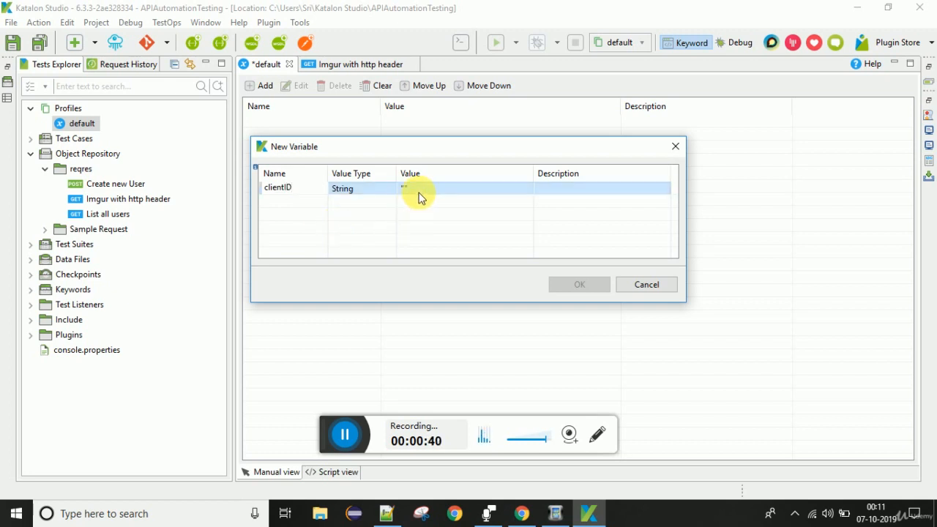
pyautogui.click(422, 194)
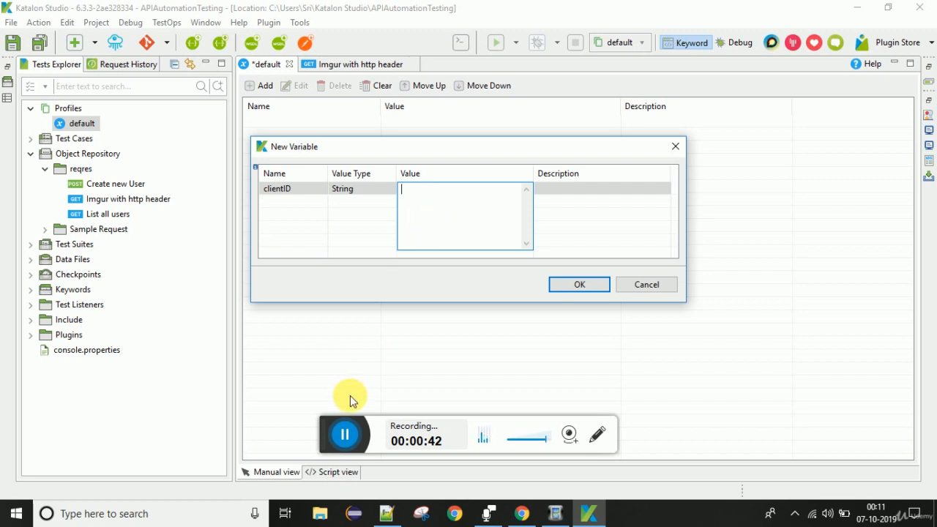
# Switch to Notepad++ and copy the Client-ID credential from the Authorization line in restapilearning.txt
pyautogui.click(392, 514)
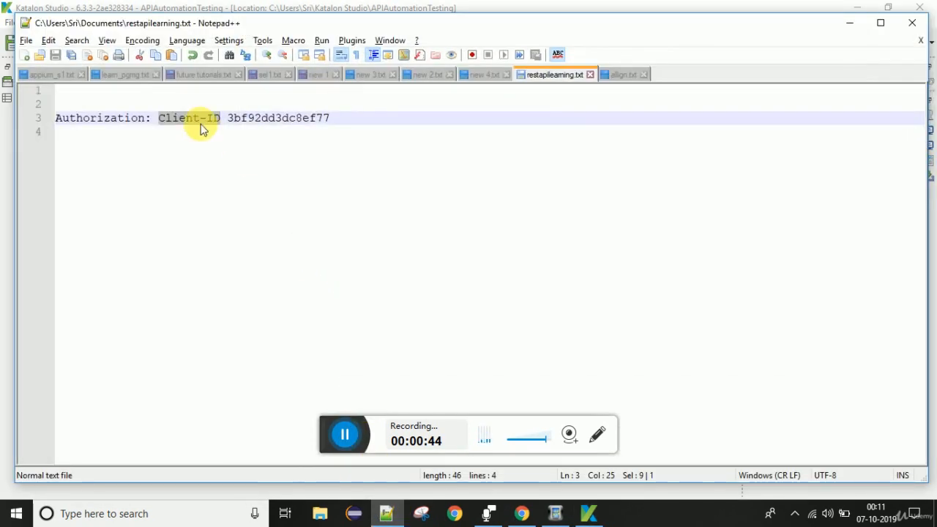
pyautogui.click(180, 119)
pyautogui.click(160, 119)
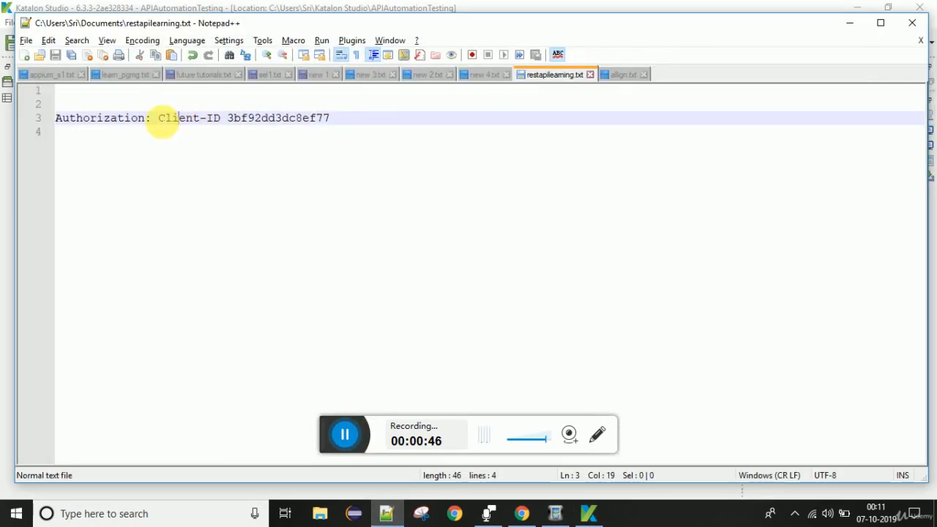
pyautogui.moveTo(160, 120); pyautogui.dragTo(340, 128)
pyautogui.hotkey('ctrl', 'c')
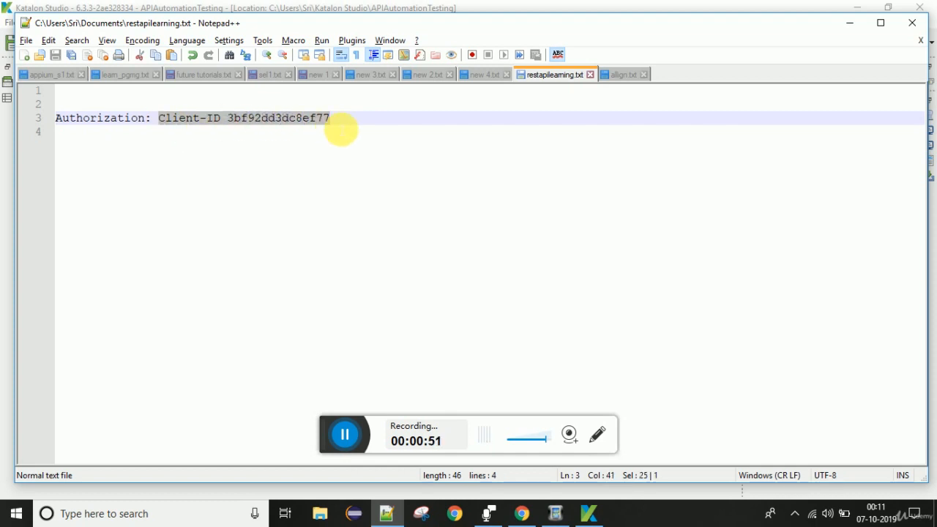
# Return to Katalon Studio, paste the copied Client-ID credential as the clientID variable's value, and save the default profile
pyautogui.click(590, 510)
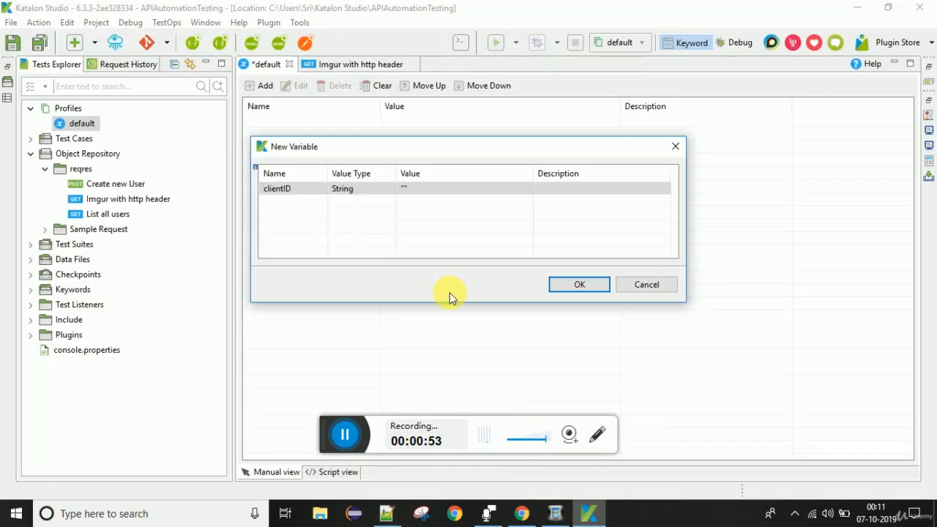
pyautogui.click(414, 190)
pyautogui.click(414, 190)
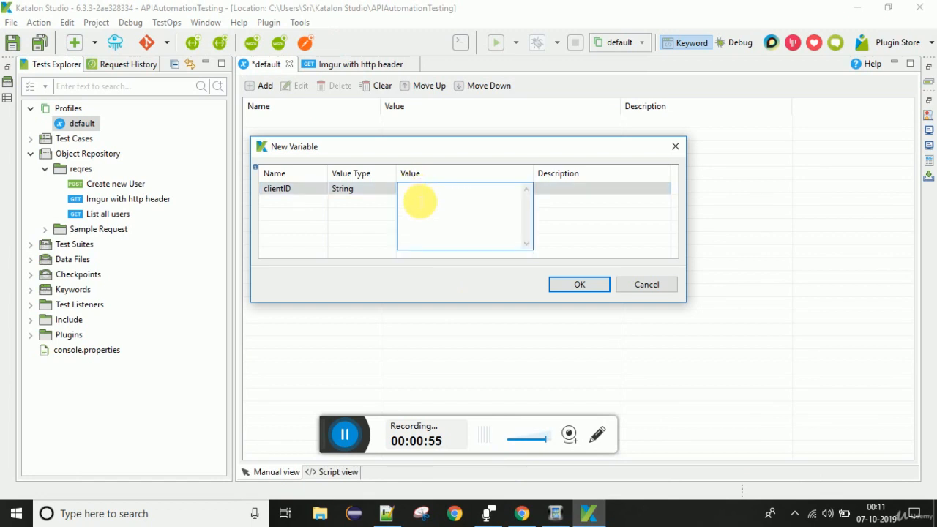
pyautogui.hotkey('ctrl', 'v')
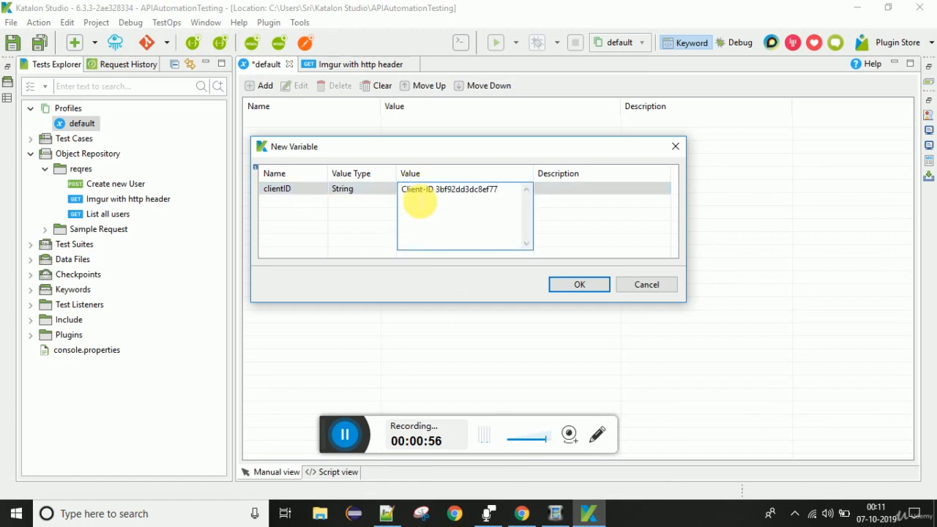
pyautogui.click(550, 213)
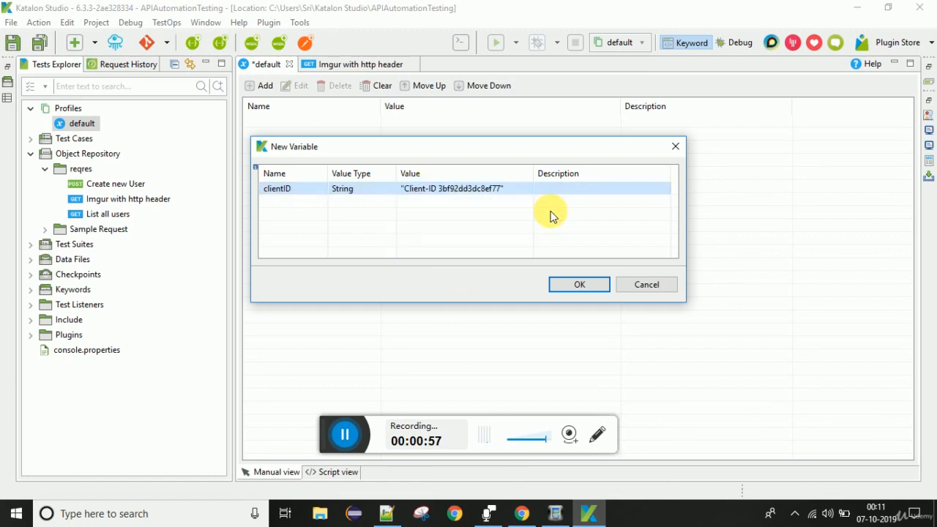
pyautogui.click(578, 279)
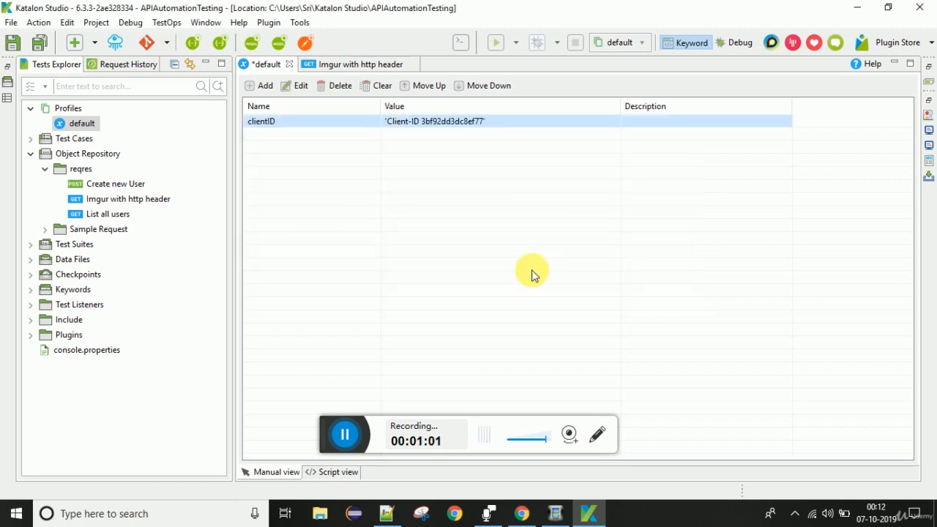
pyautogui.hotkey('ctrl', 's')
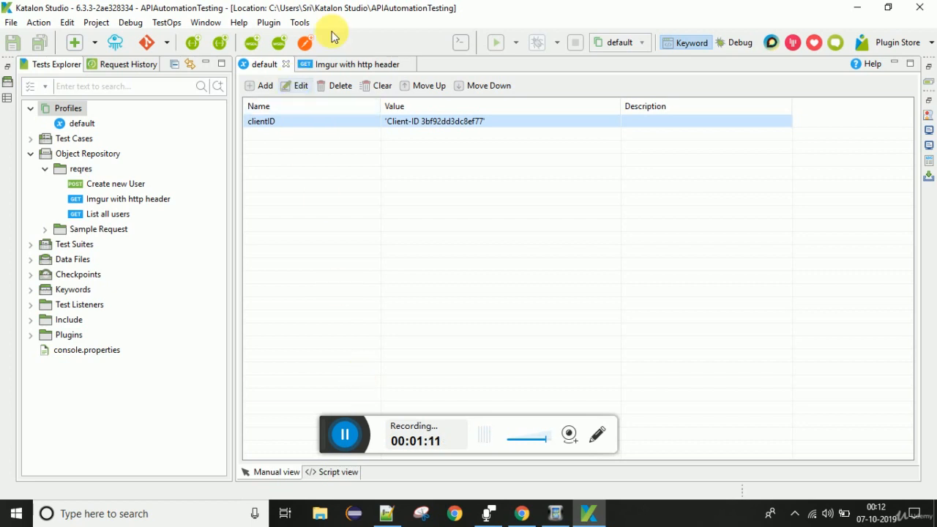
pyautogui.click(332, 66)
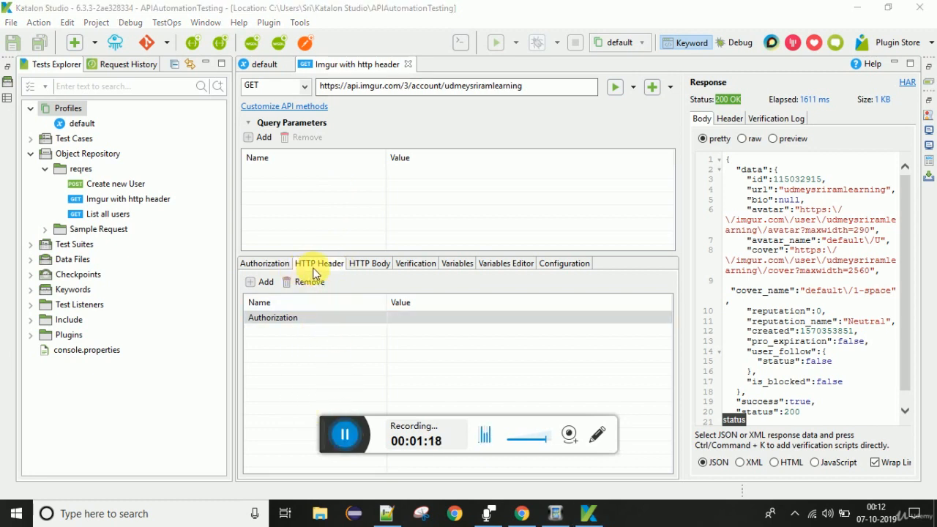
pyautogui.click(262, 69)
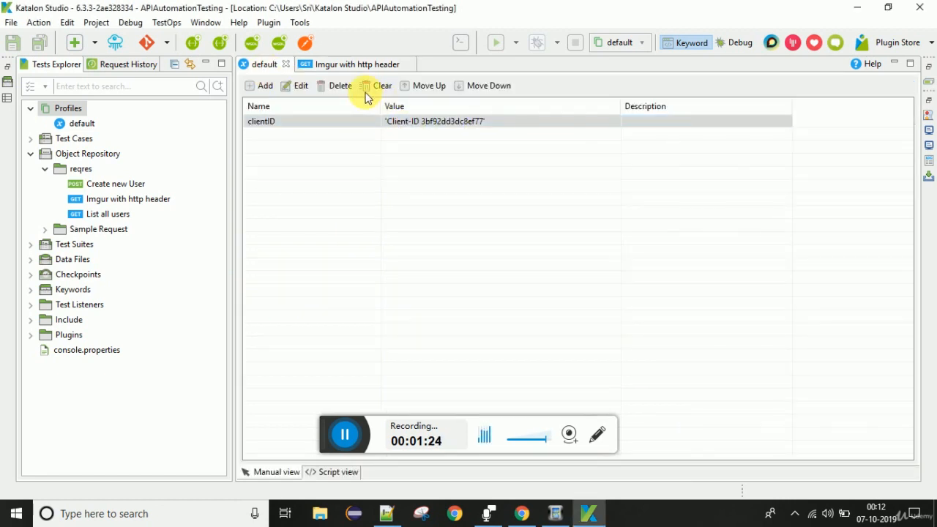
pyautogui.click(344, 64)
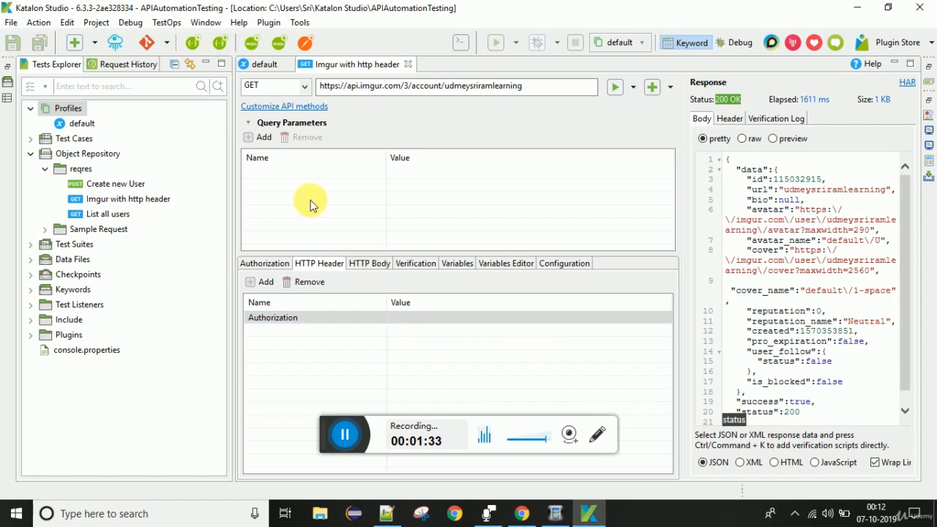
pyautogui.click(264, 70)
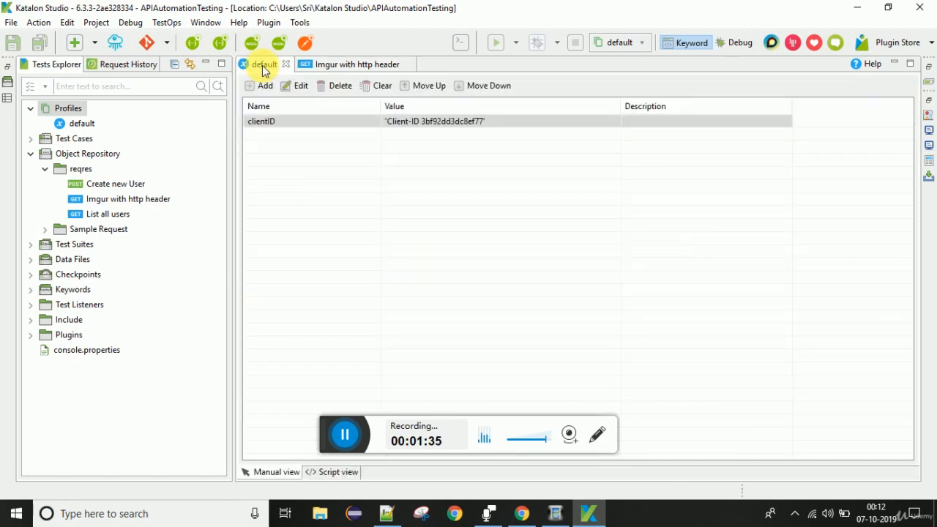
# Add a variable named clientID to the Imgur with http header request
pyautogui.click(340, 69)
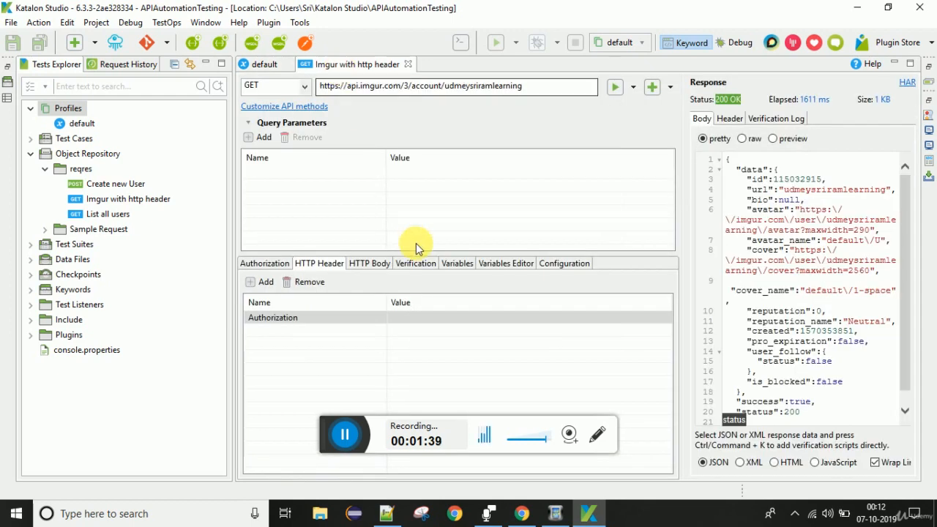
pyautogui.click(408, 320)
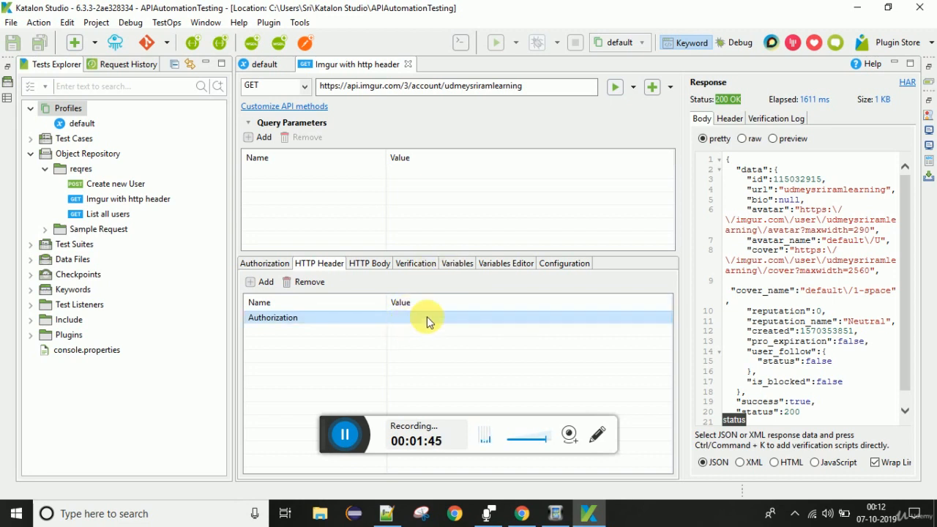
pyautogui.click(451, 268)
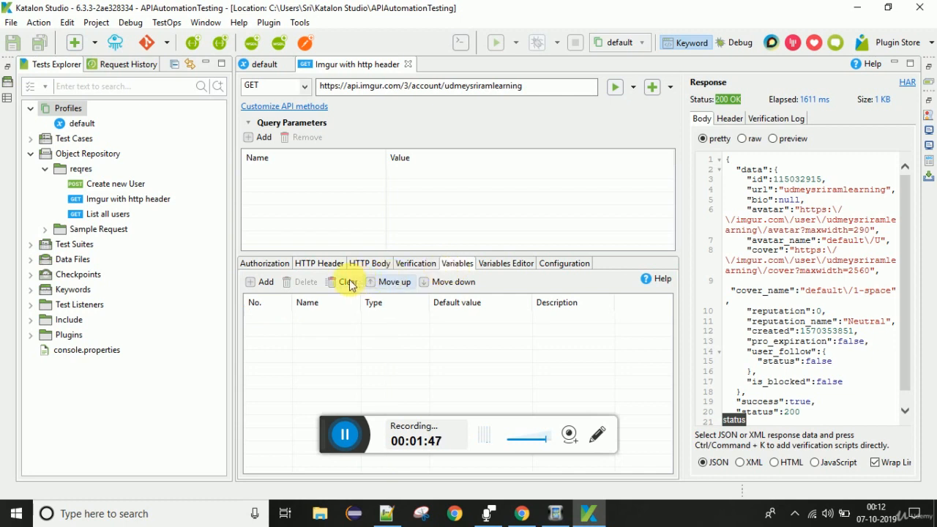
pyautogui.click(267, 286)
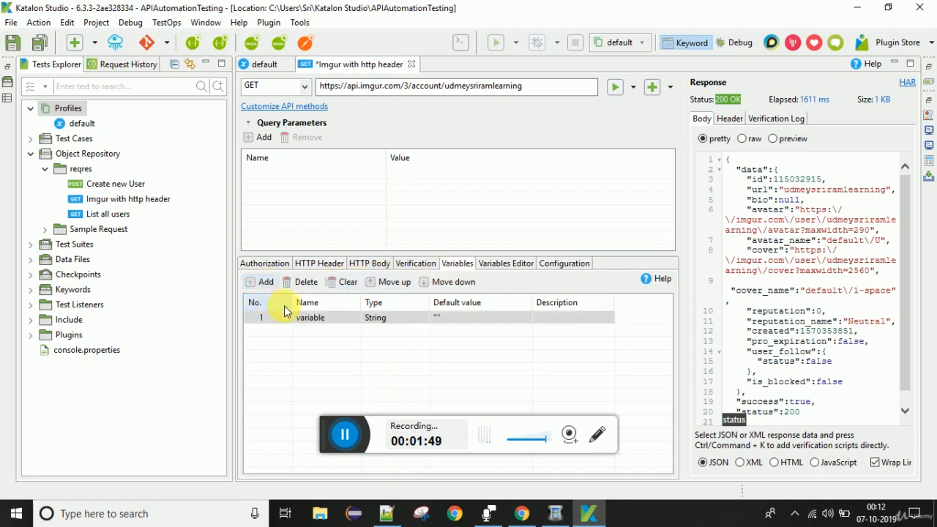
pyautogui.click(335, 325)
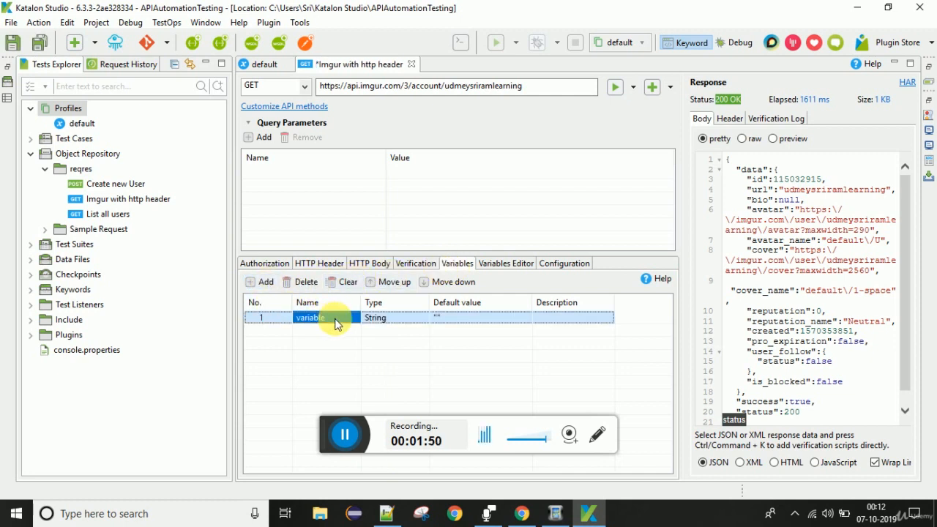
pyautogui.press('BackSpace')
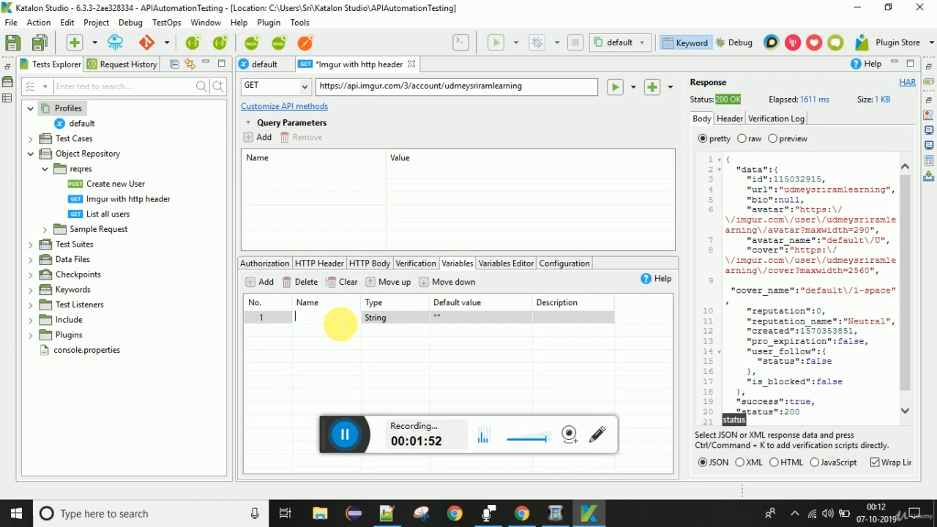
pyautogui.write('c')
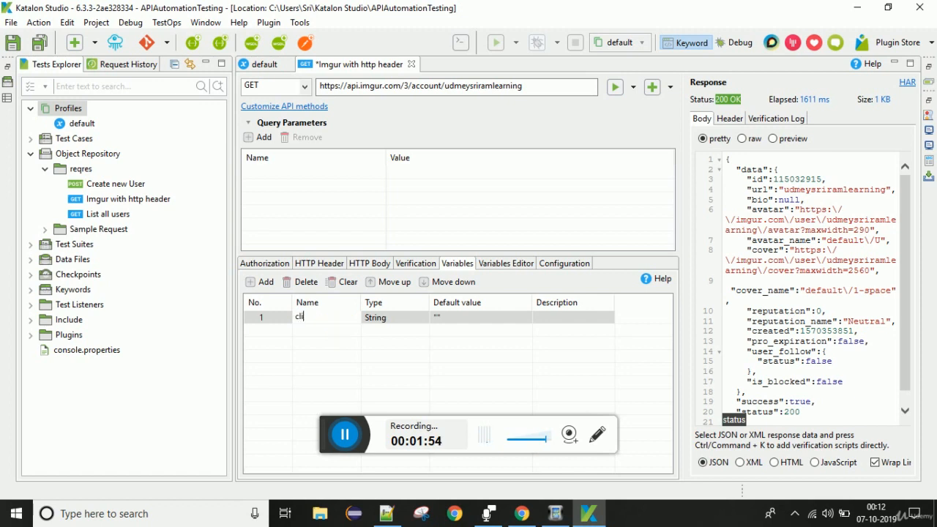
pyautogui.write('lientID')
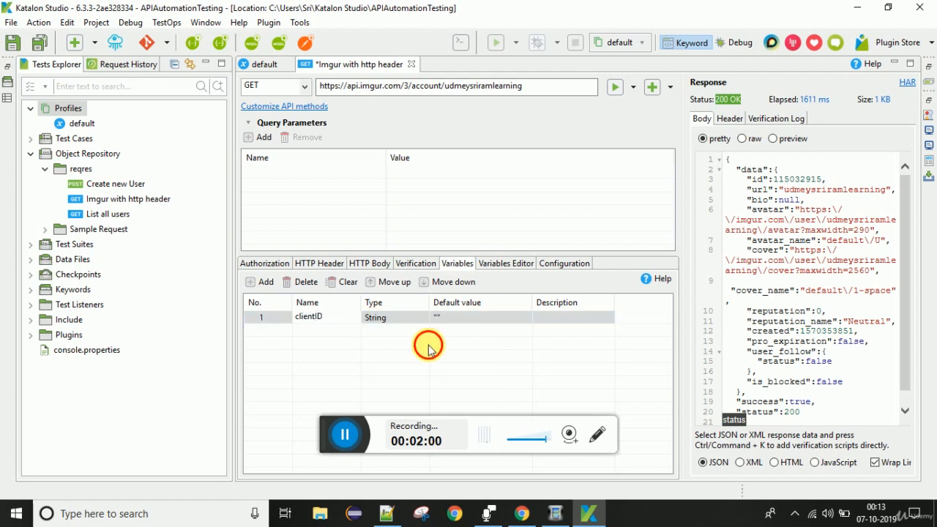
pyautogui.press('Return')
# Set the request variable's type to Global Variable with the default value GlobalVariable.clientID, and save the request
pyautogui.click(408, 323)
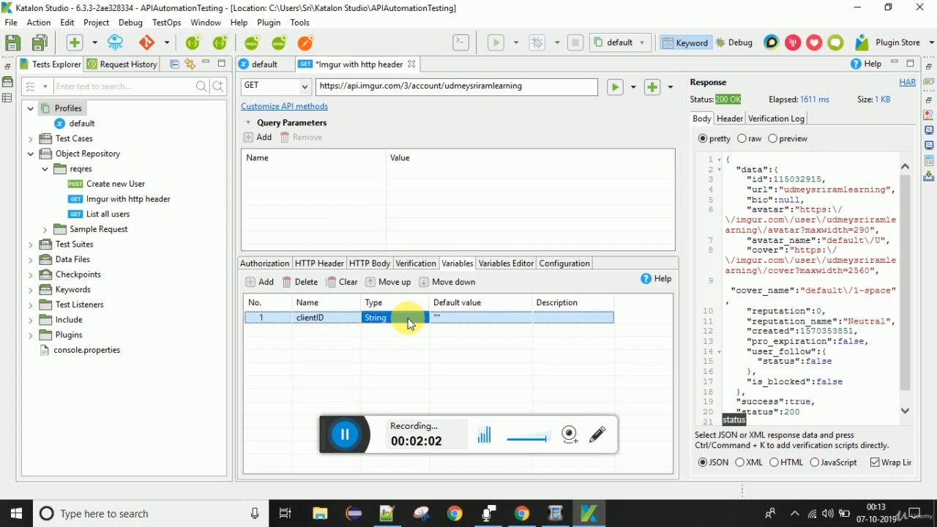
pyautogui.click(423, 319)
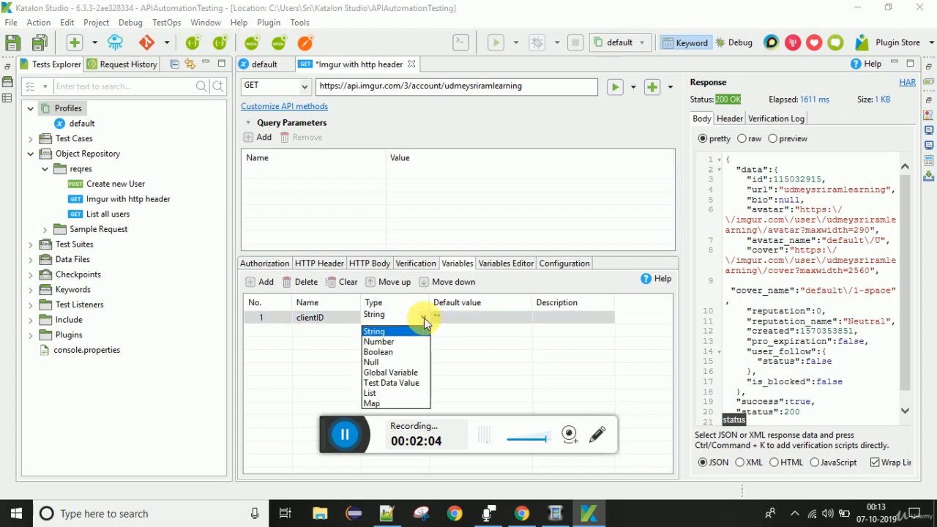
pyautogui.click(405, 373)
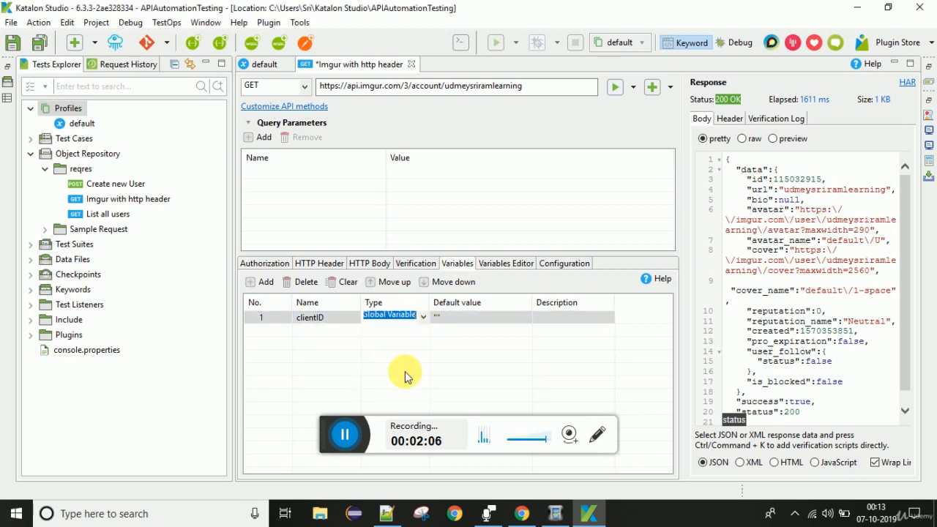
pyautogui.click(477, 317)
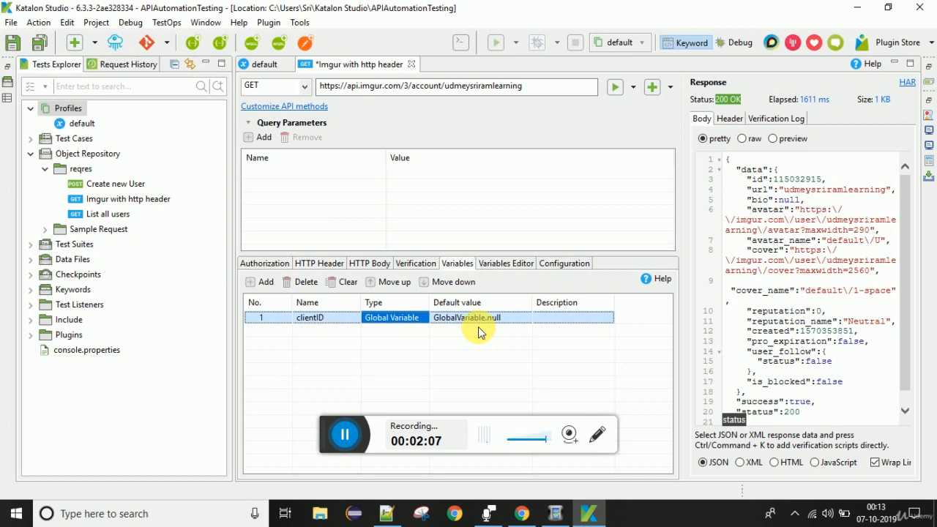
pyautogui.click(516, 320)
pyautogui.press('BackSpace')
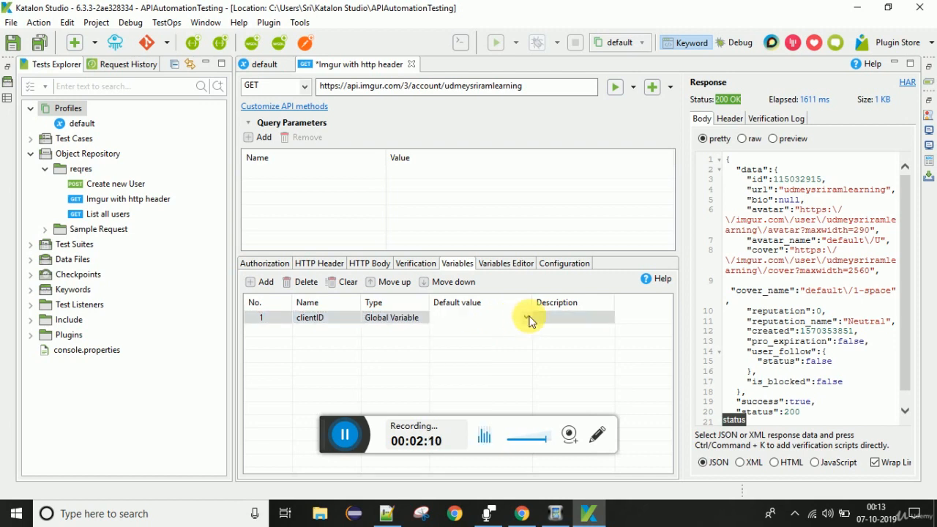
pyautogui.click(526, 318)
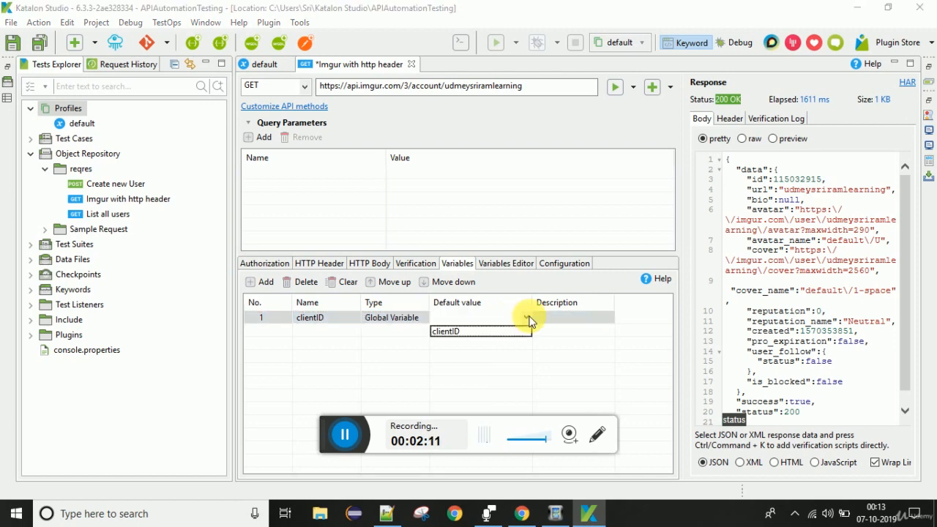
pyautogui.click(448, 333)
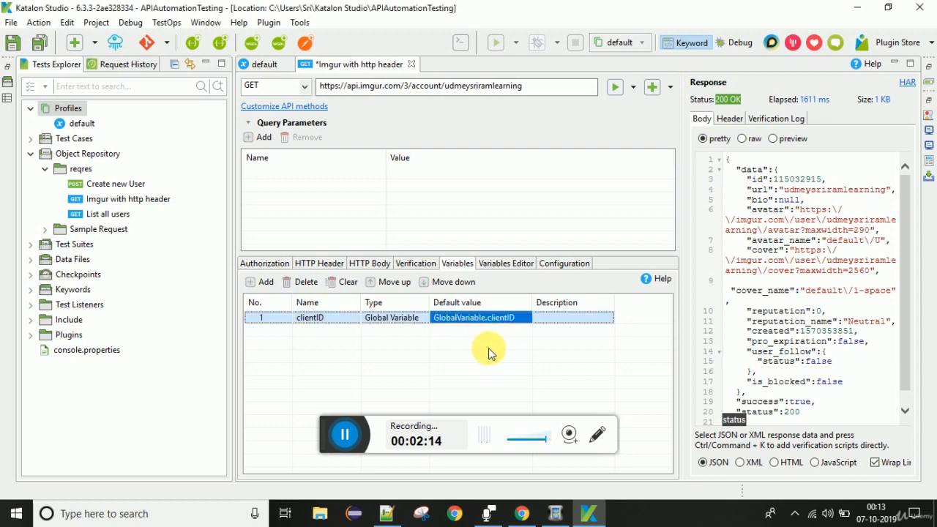
pyautogui.hotkey('ctrl', 's')
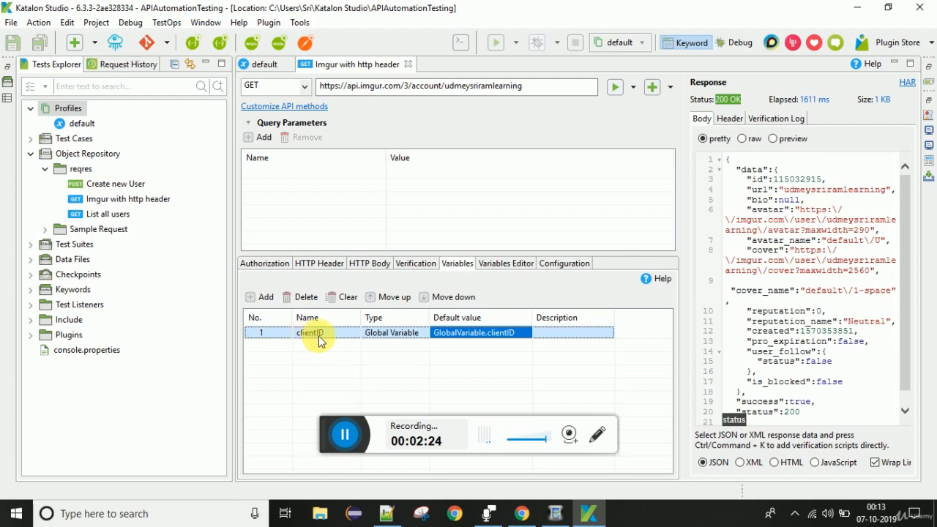
# Set the value of the request's Authorization HTTP header to ${clientID}
pyautogui.click(315, 265)
pyautogui.click(402, 319)
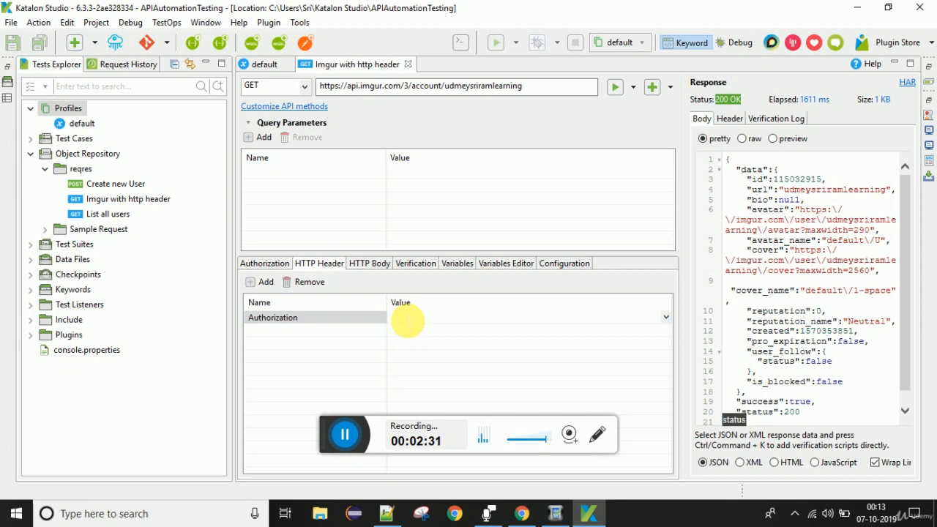
pyautogui.write('$')
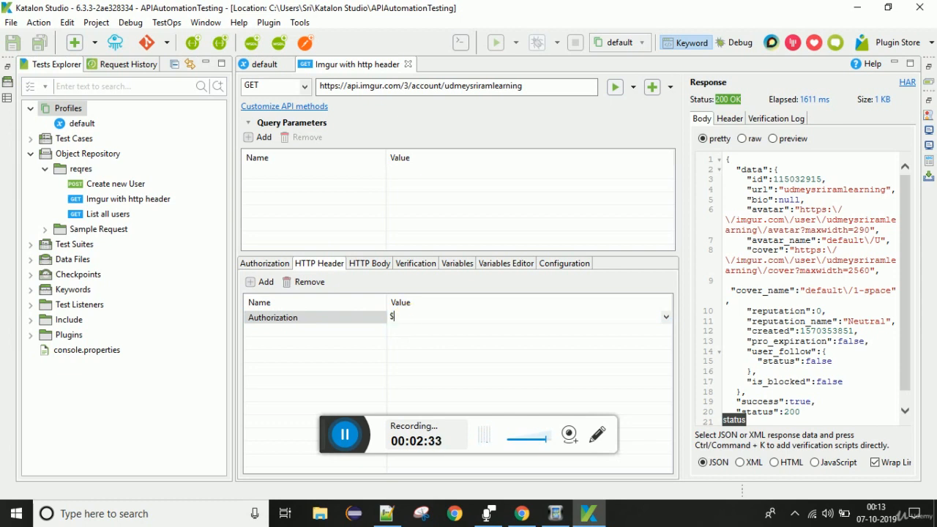
pyautogui.write('{clientID')
# Send the Imgur GET request, agreeing to save the pending changes
pyautogui.click(611, 88)
pyautogui.click(612, 88)
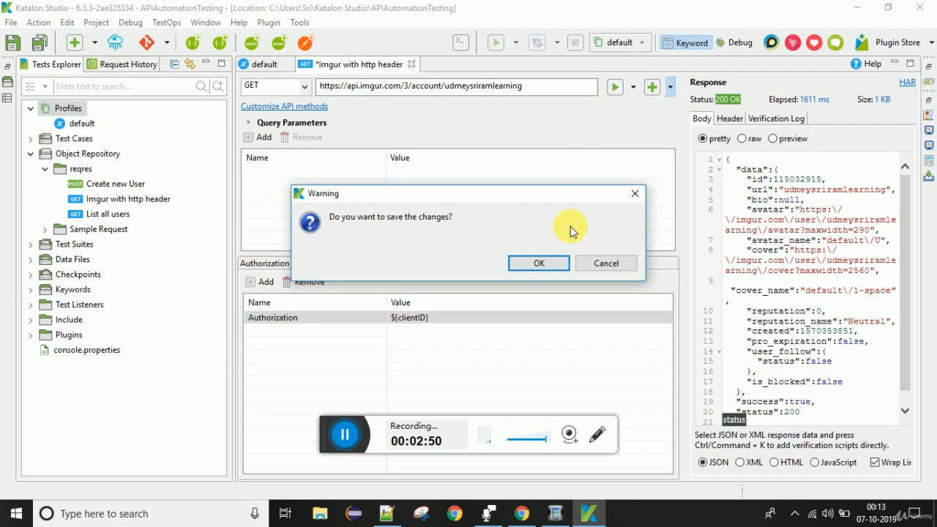
pyautogui.click(550, 268)
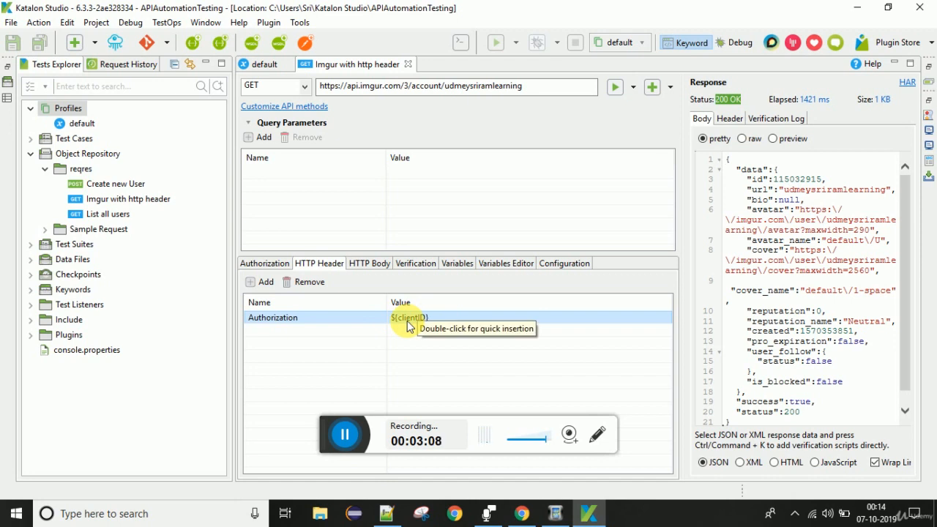
# Review the clientID variable in the default profile, the matching request variable and the Authorization header that references it
pyautogui.click(258, 66)
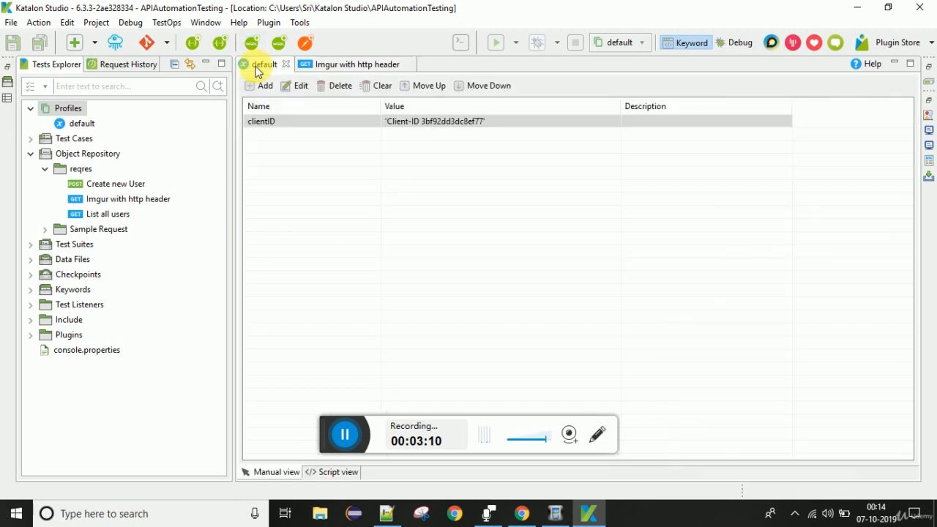
pyautogui.doubleClick(374, 128)
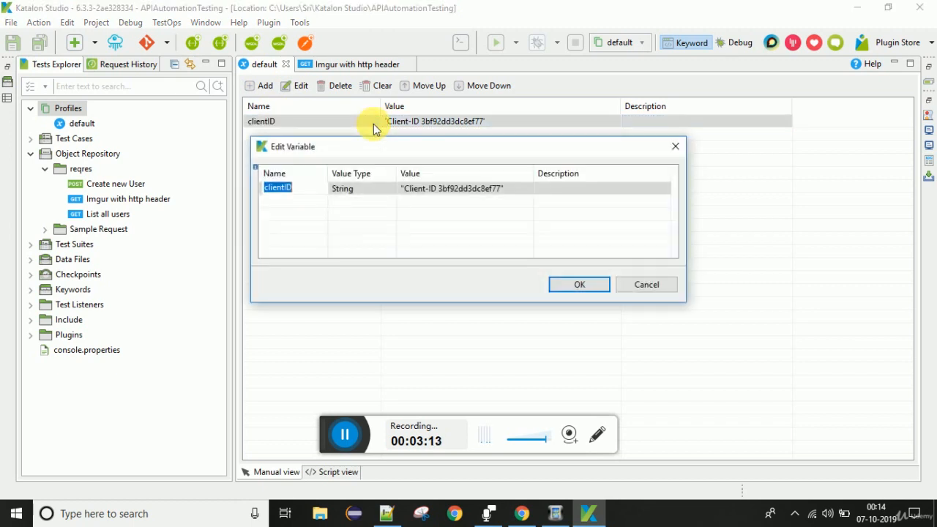
pyautogui.click(640, 287)
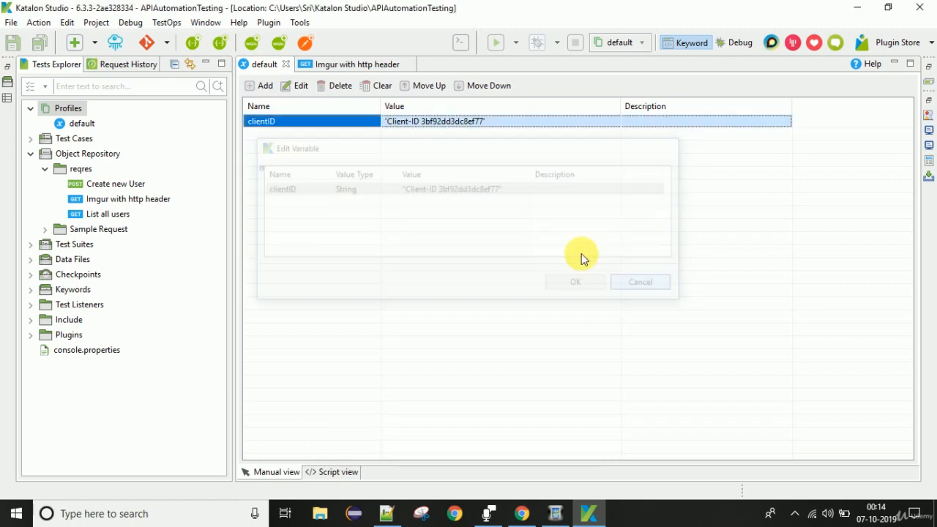
pyautogui.click(319, 66)
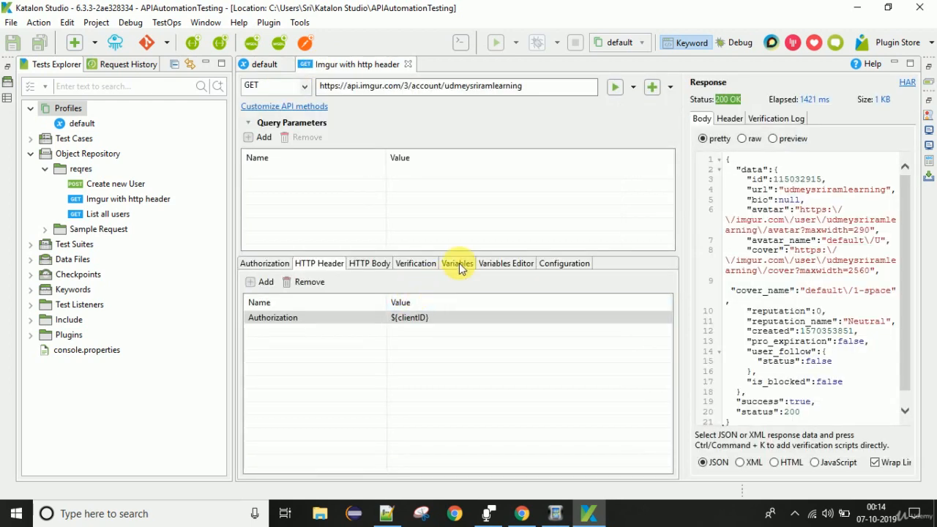
pyautogui.click(459, 265)
pyautogui.click(395, 92)
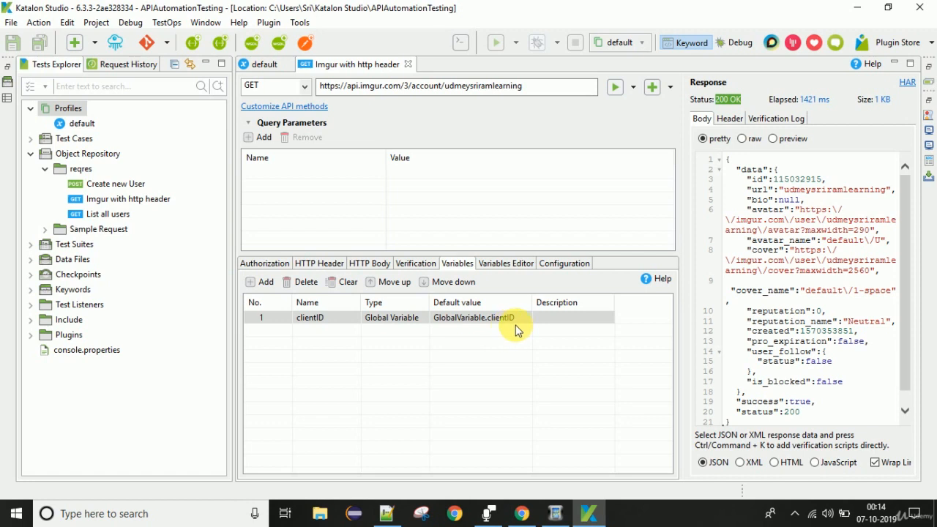
pyautogui.click(313, 265)
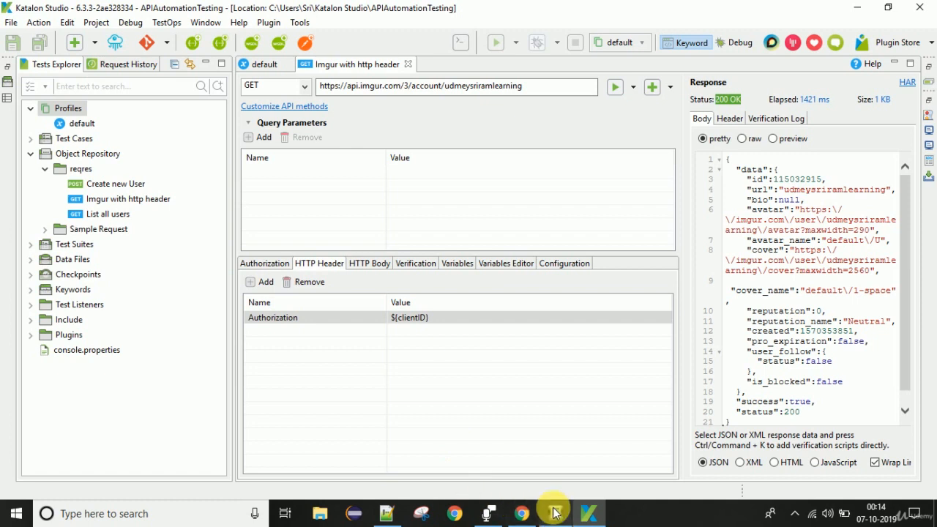
pyautogui.click(795, 513)
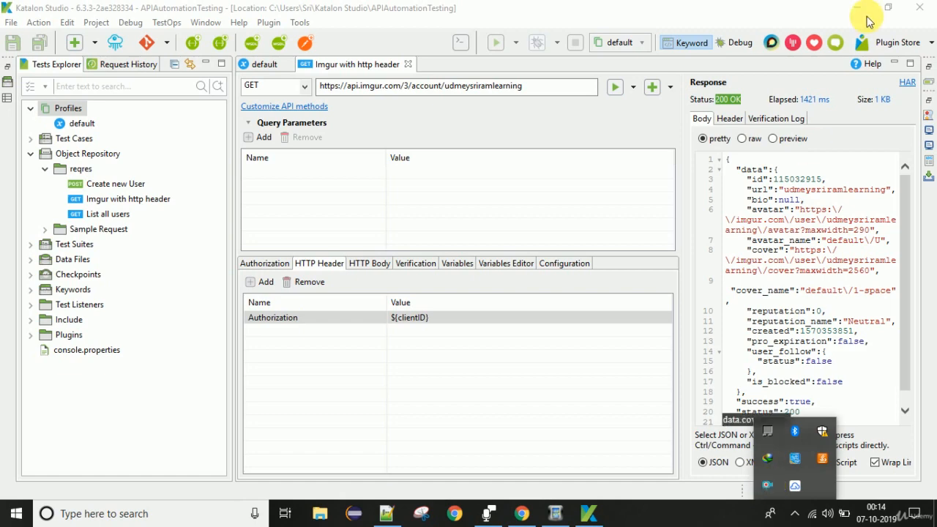
pyautogui.click(768, 484)
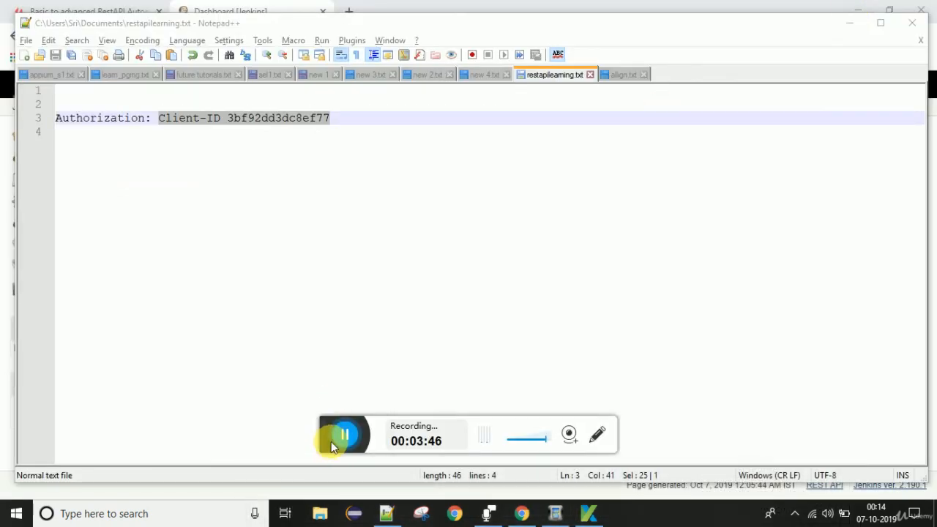